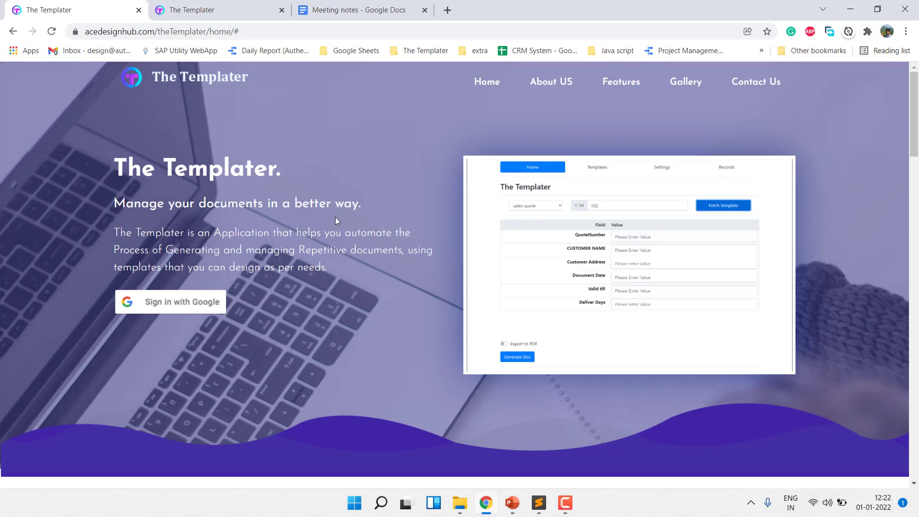
Review the placeholders in the Meeting notes template in Google Docs, from the title down to the next week's agenda
scroll(336, 218, down, 1)
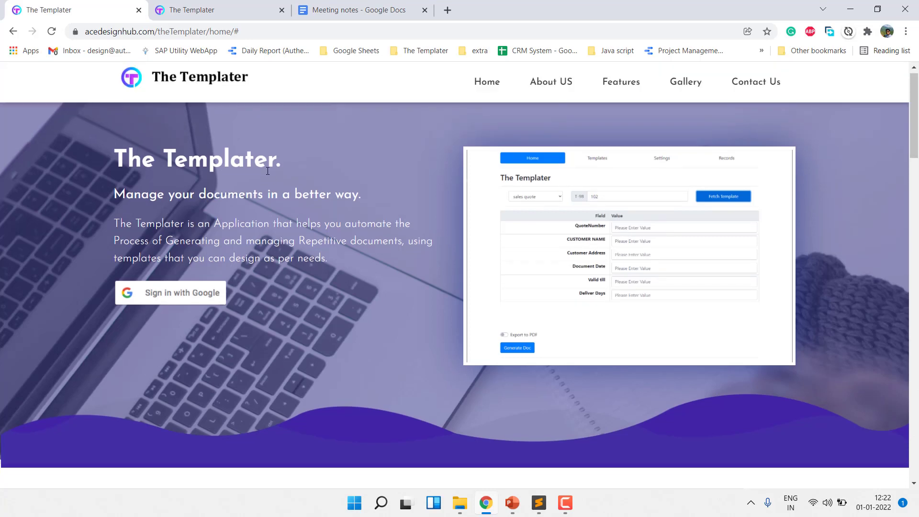
click(217, 18)
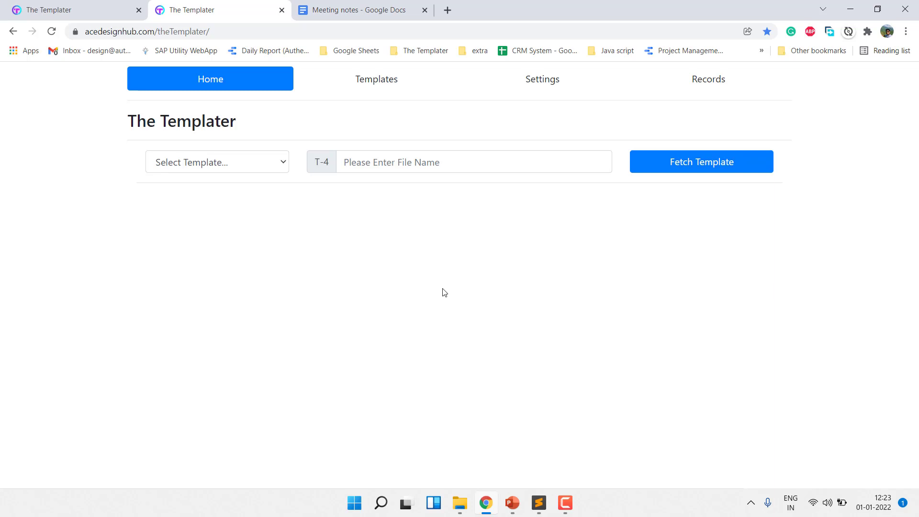
click(319, 14)
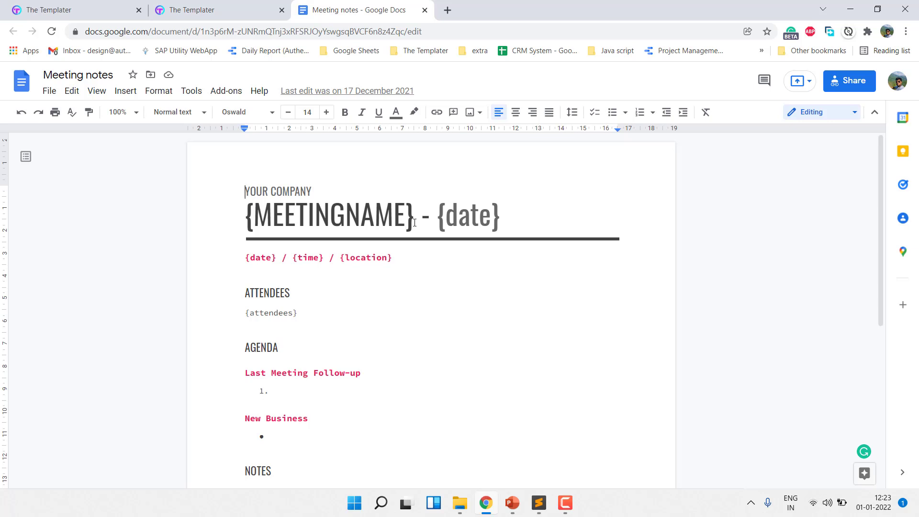
click(415, 223)
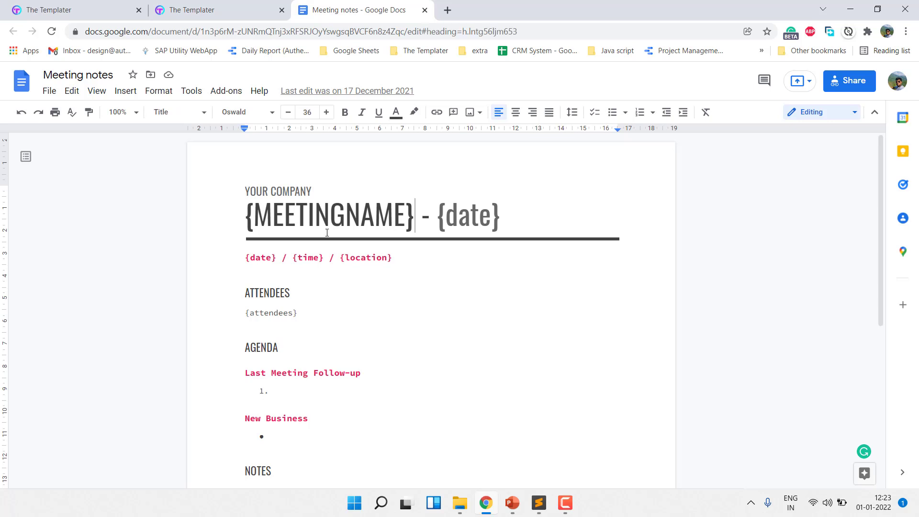
click(448, 219)
double_click(484, 217)
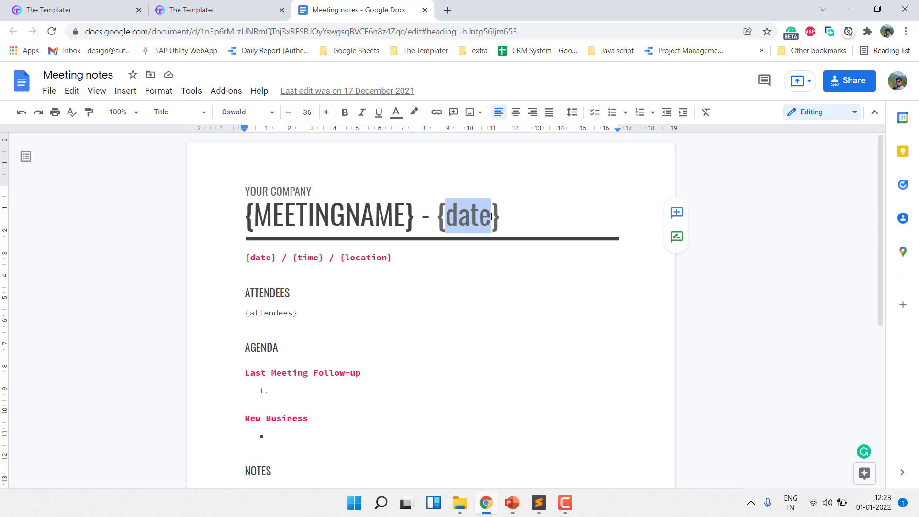
click(502, 216)
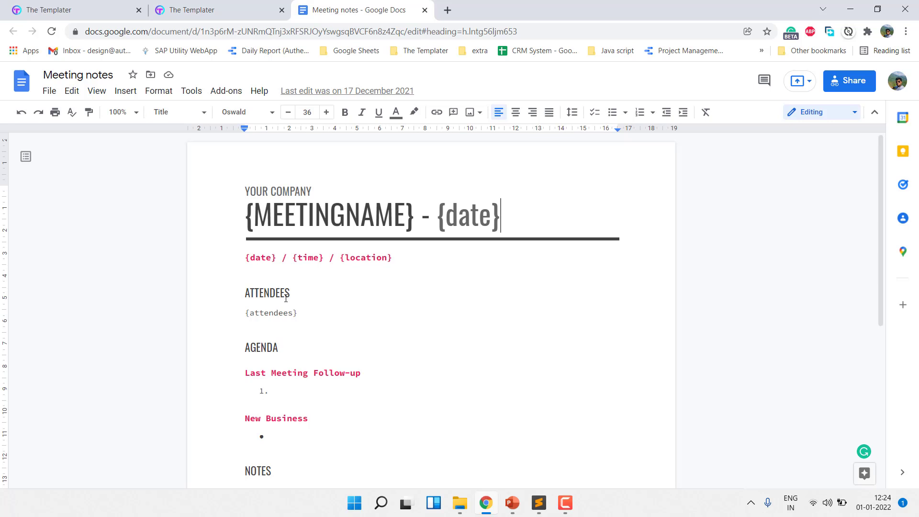
scroll(286, 299, down, 1)
scroll(285, 299, down, 1)
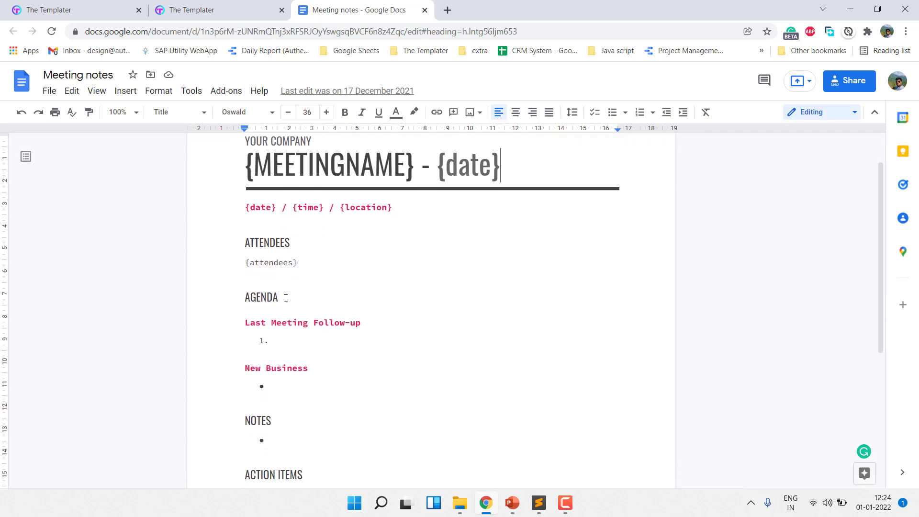
scroll(286, 298, down, 2)
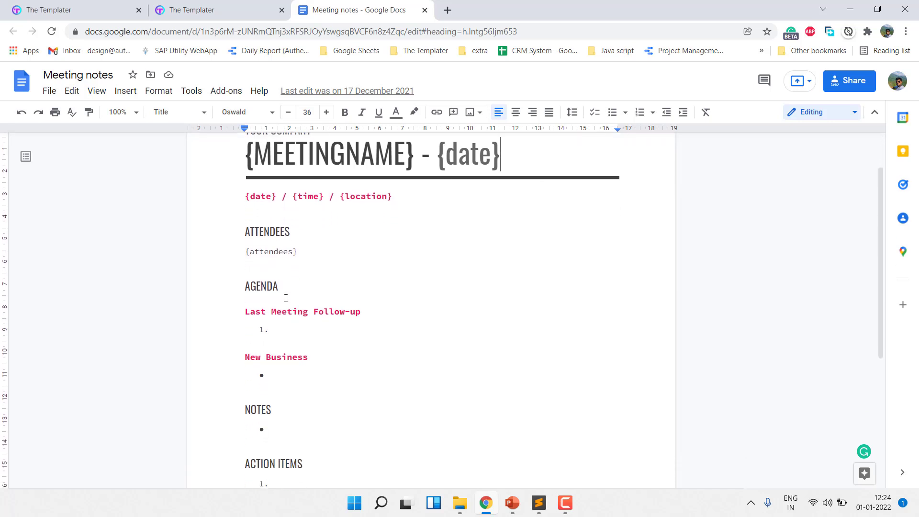
scroll(286, 298, down, 1)
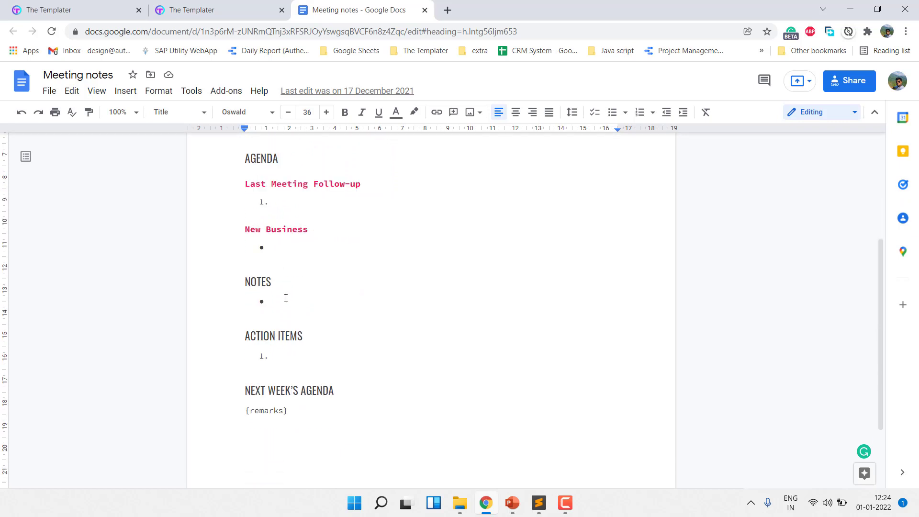
scroll(286, 298, up, 4)
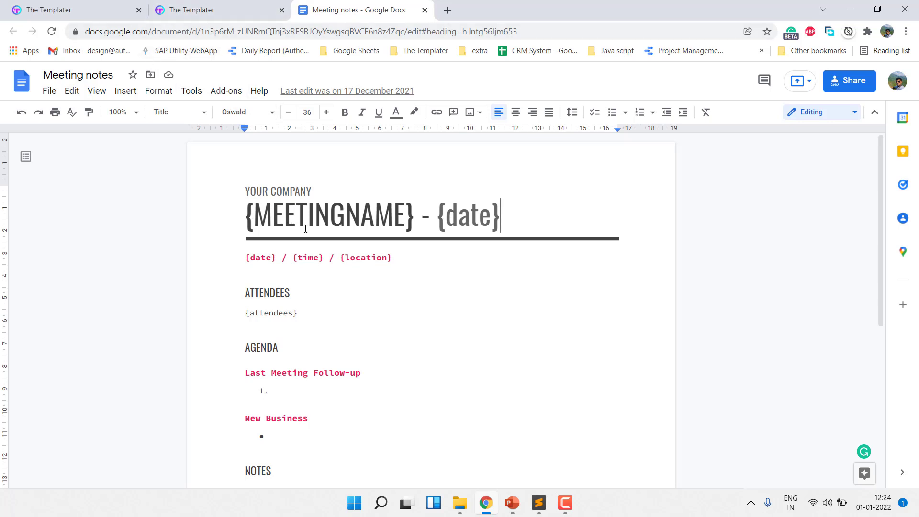
Switch to The Templater's app page and choose the Meeting Notes template
click(182, 8)
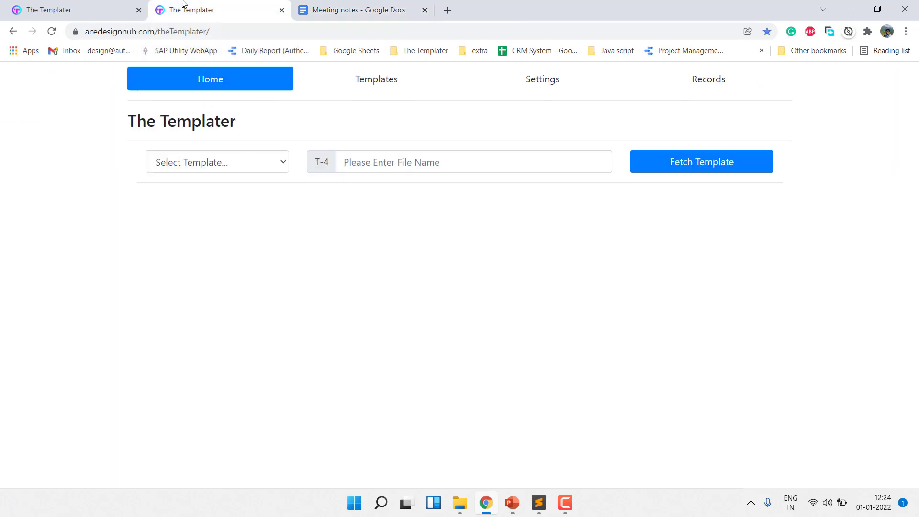
click(217, 156)
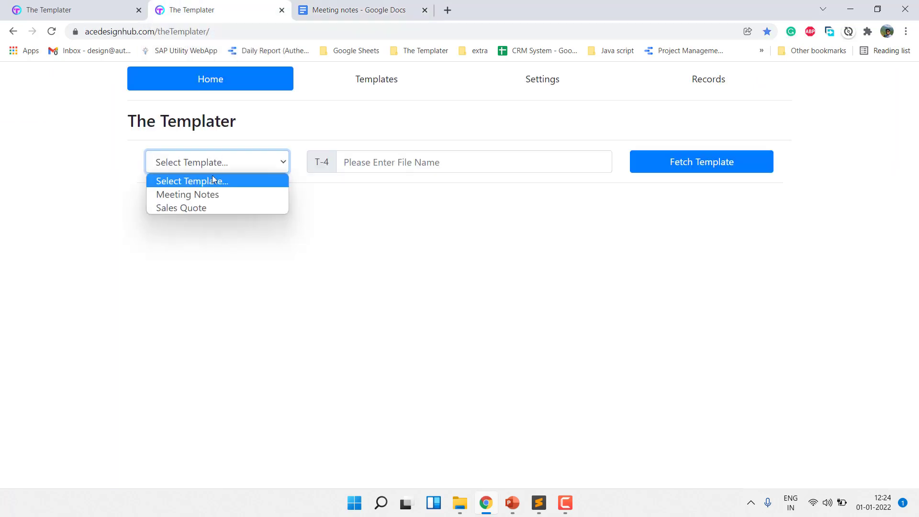
click(208, 193)
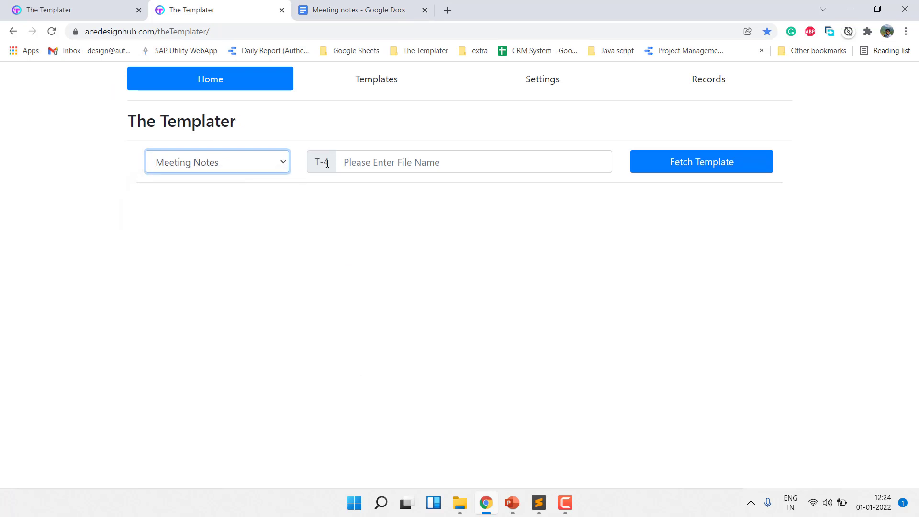
Name the file "Demonstration meeting for Templater" and fetch the template's fields
click(360, 159)
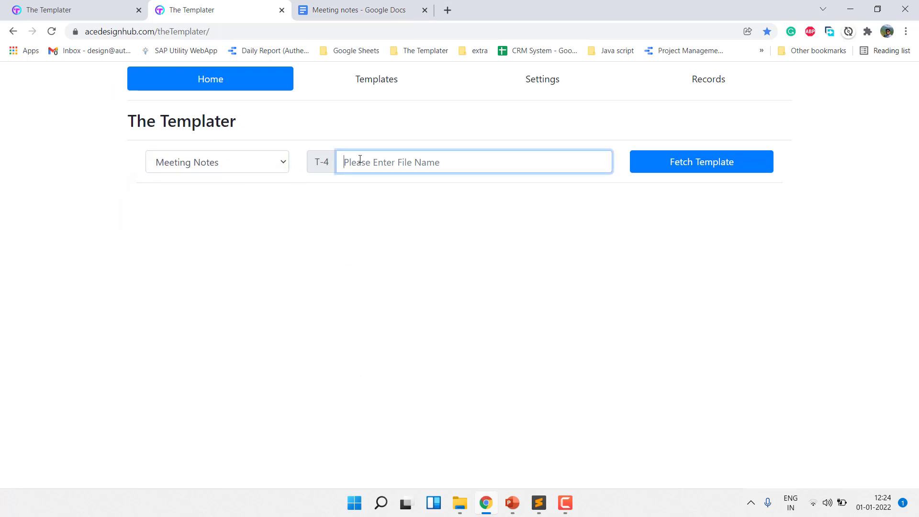
text(Meet)
key(BackSpace)
key(BackSpace)
key(BackSpace)
key(BackSpace)
text(Demo)
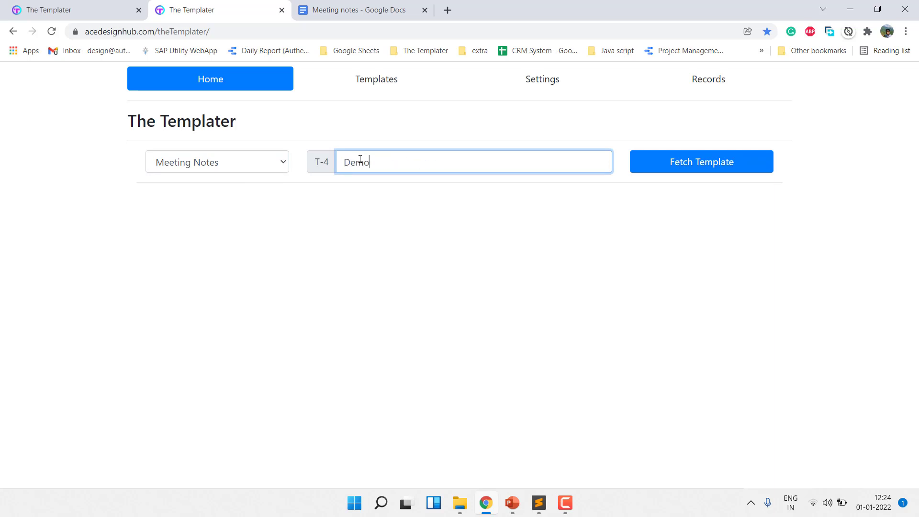
text(nstration meeting for Templater)
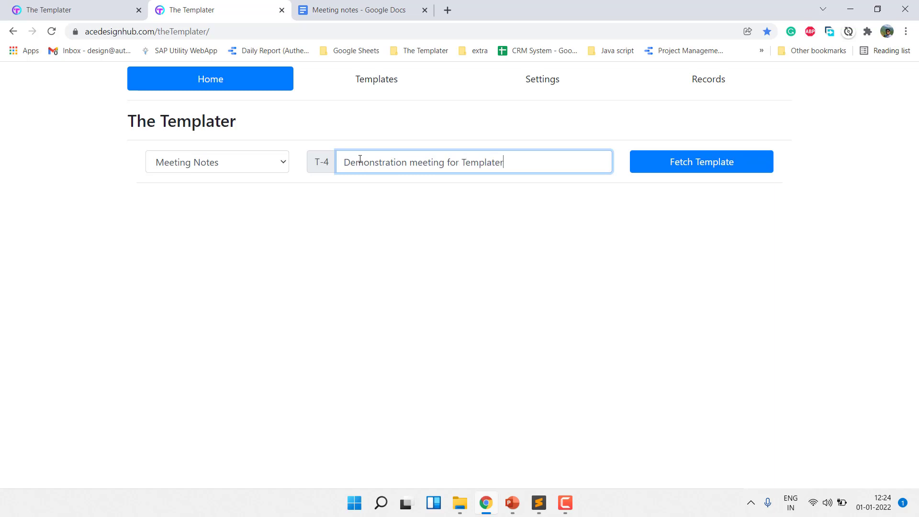
click(657, 168)
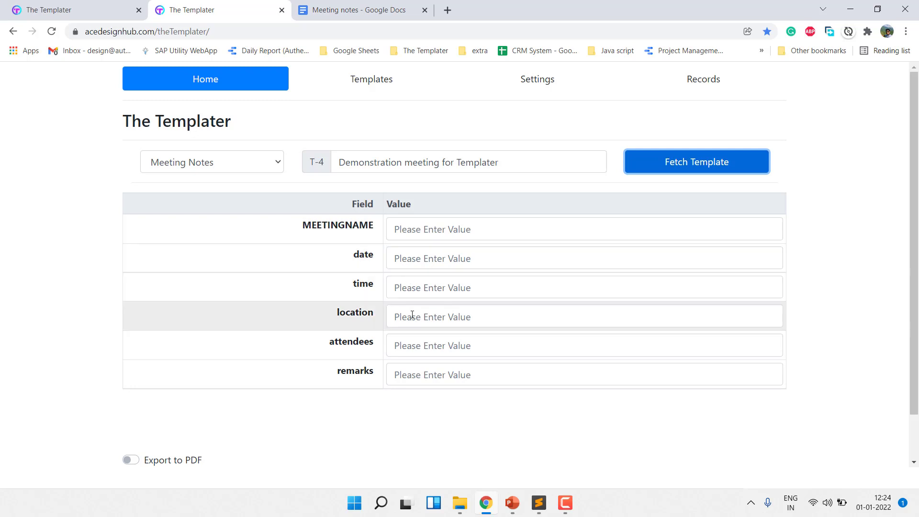
Fill in the meeting name as "Demontration" and the date as 01/01/2022
click(404, 231)
text(Demon)
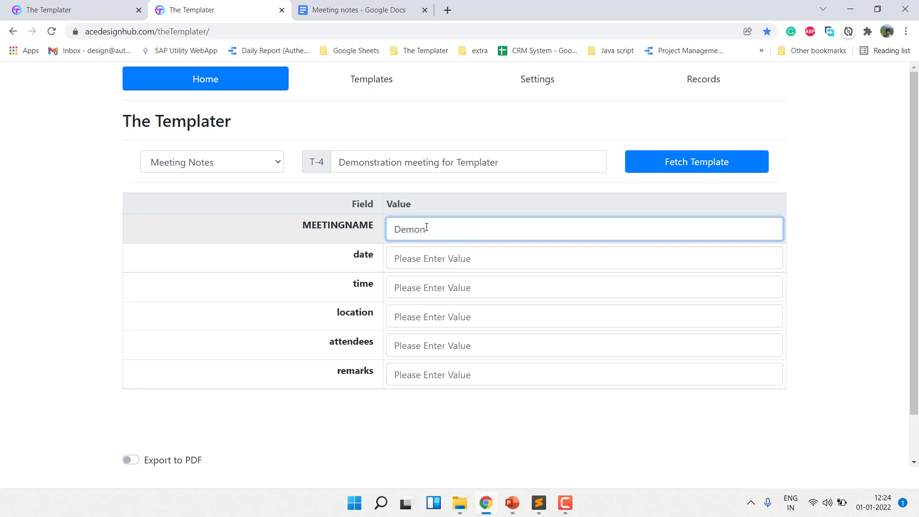
text(stration)
key(Tab)
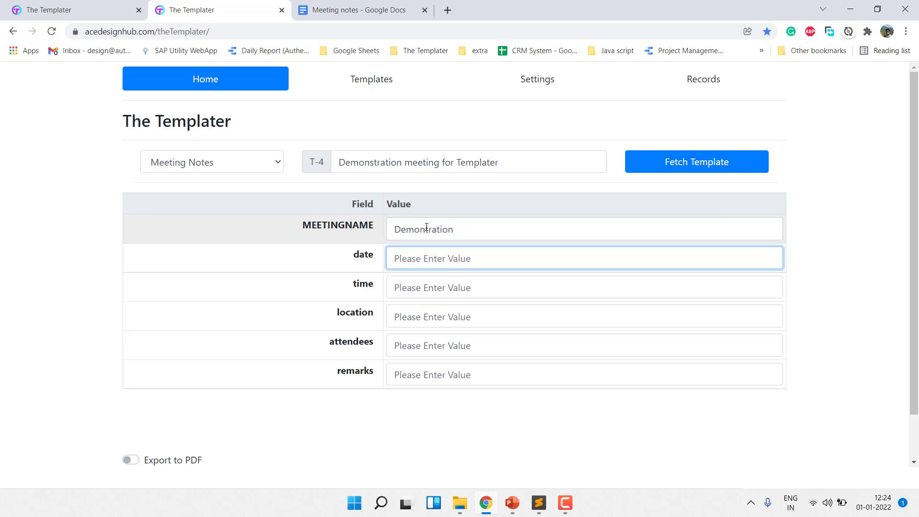
text(01/01/)
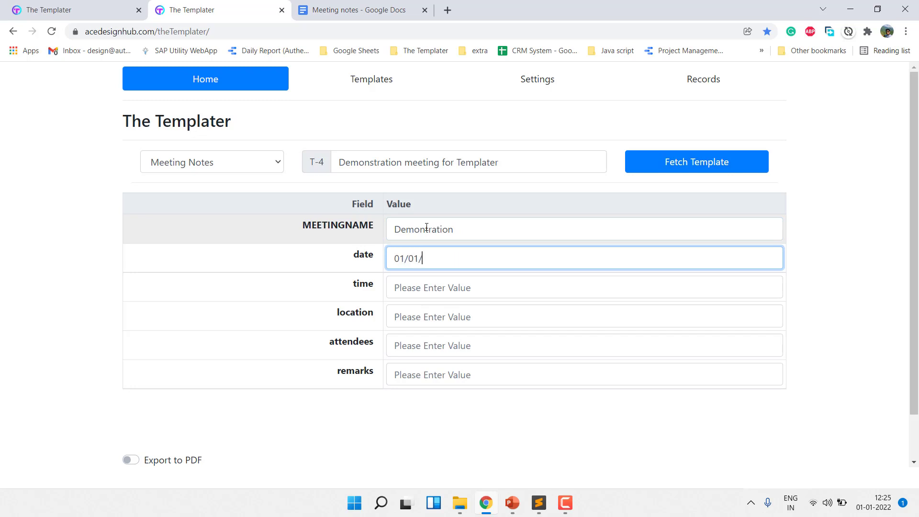
text(2022)
key(Tab)
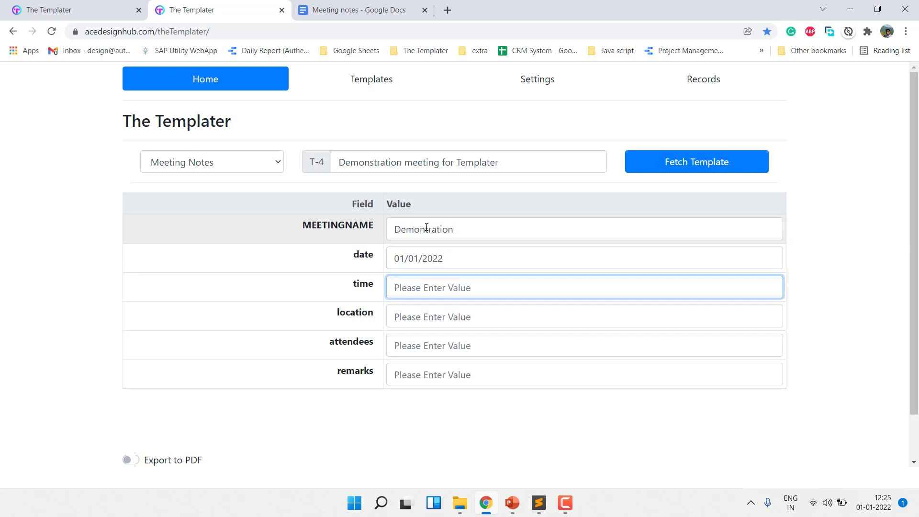
Enter a hyphen as the value for both the time and the location
text(-)
key(Tab)
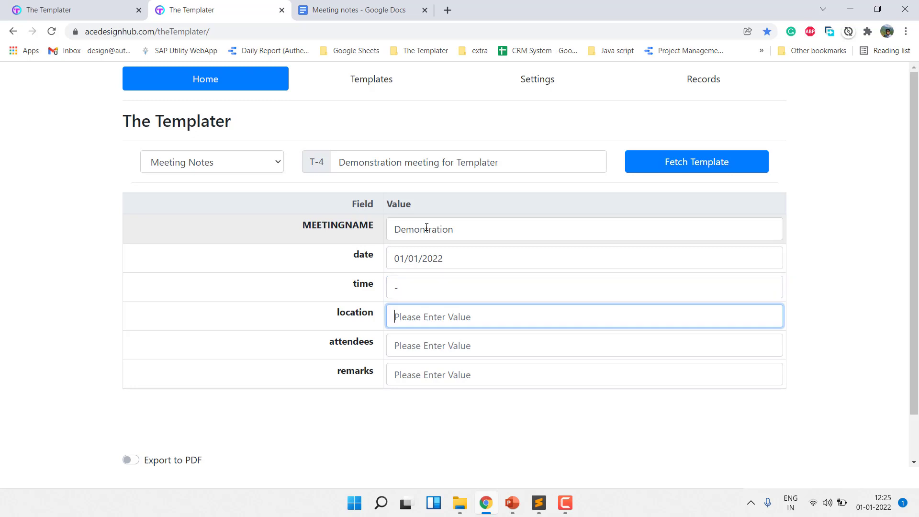
text(-)
key(Tab)
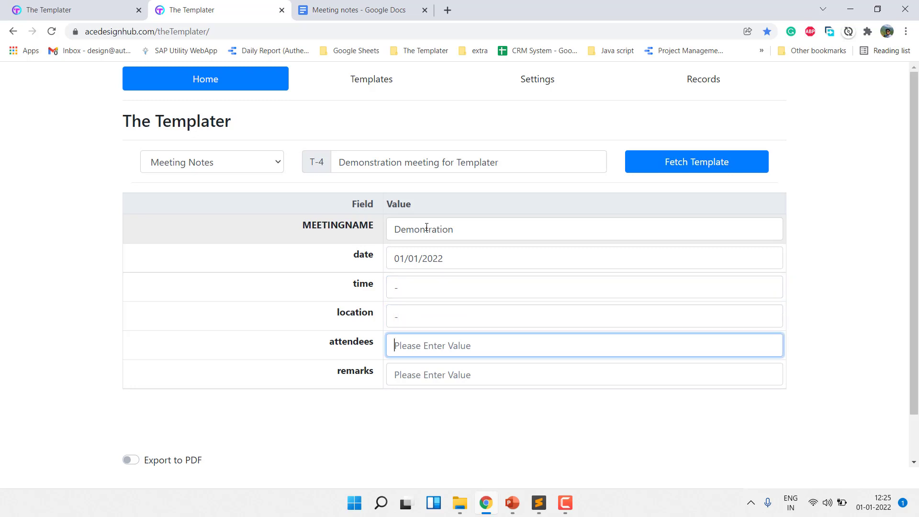
Enter the two attendees' names, separated by a comma, and a hyphen for the remarks
text(Mr. Ajay, Mr. Vikash)
key(Tab)
text(-)
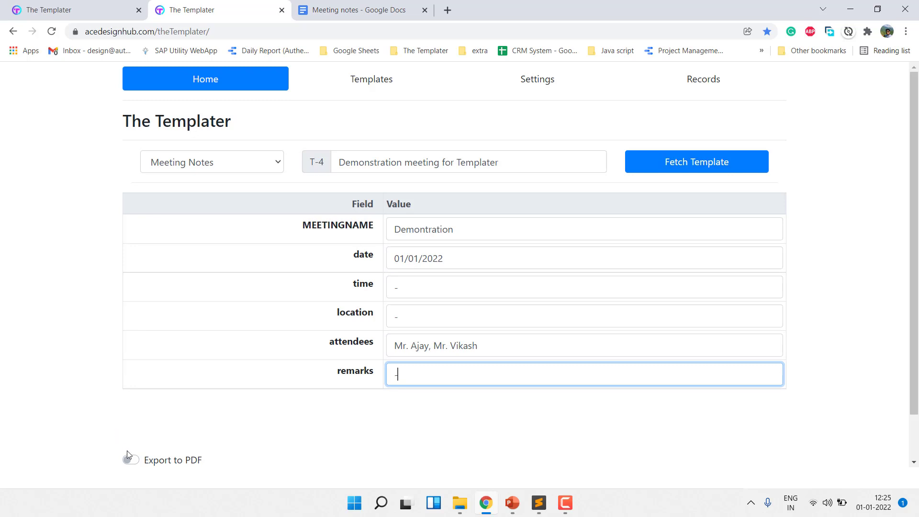
Enable Export to PDF and generate the document from the completed fields
scroll(130, 454, down, 1)
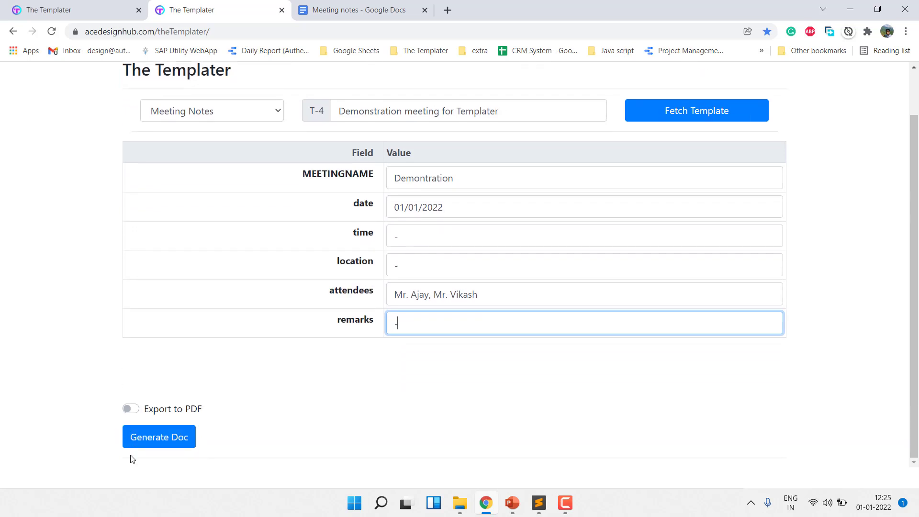
click(130, 410)
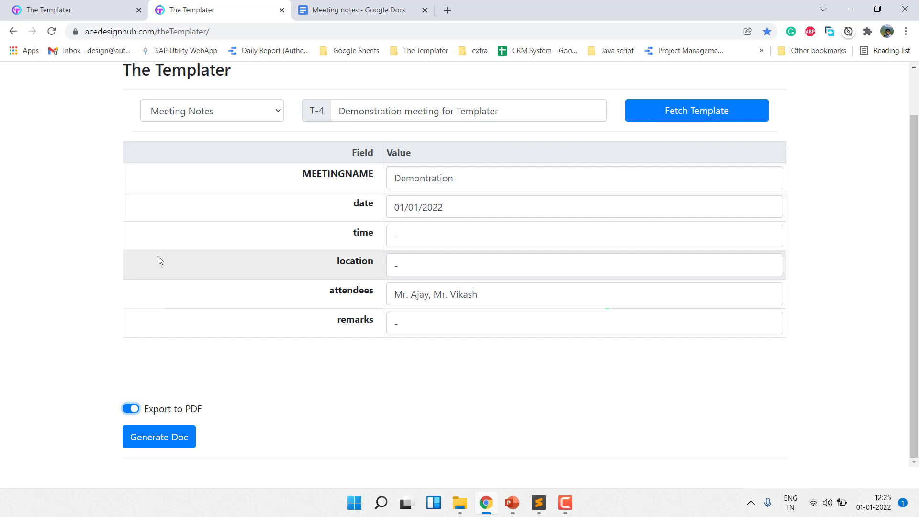
click(147, 449)
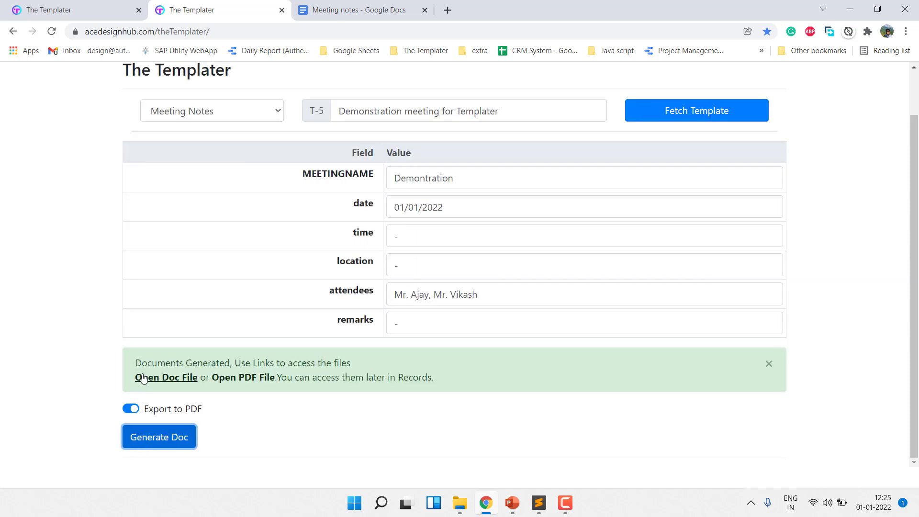
Open the generated Doc file and check the filled-in title, date, attendees and remaining sections
click(157, 379)
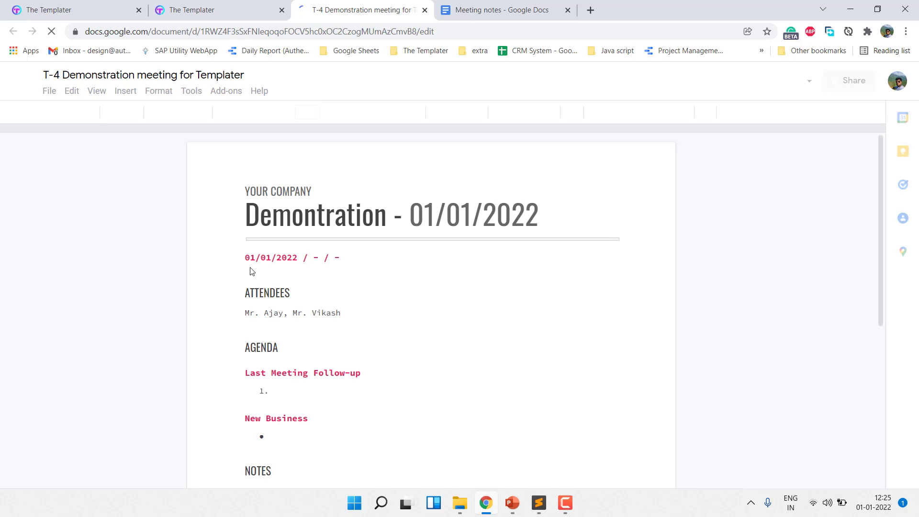
double_click(269, 221)
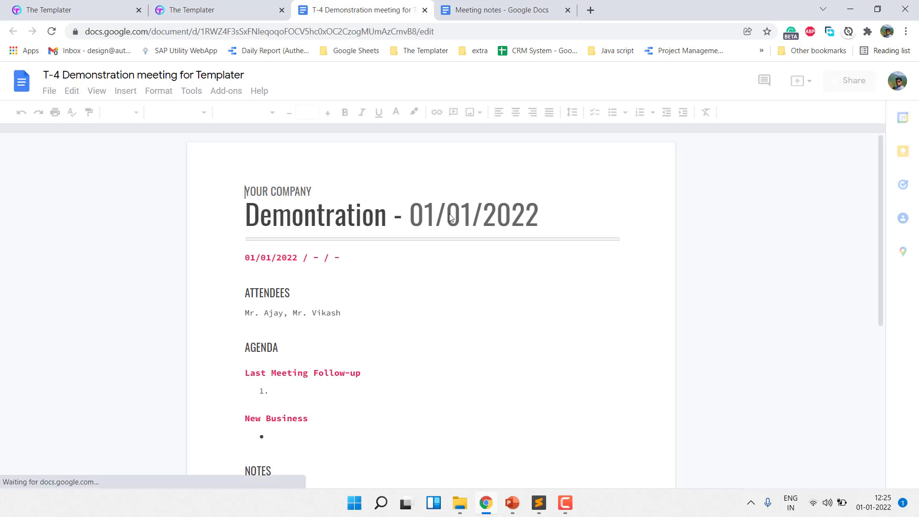
double_click(450, 214)
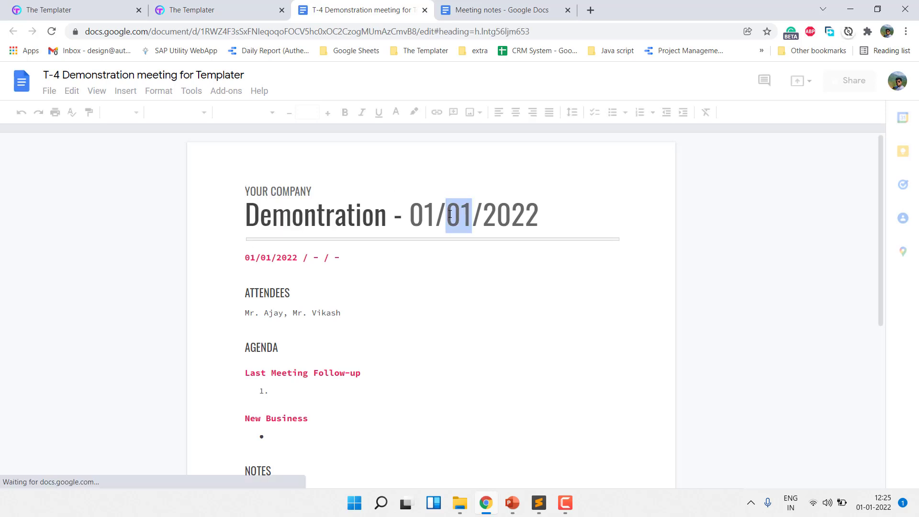
double_click(277, 259)
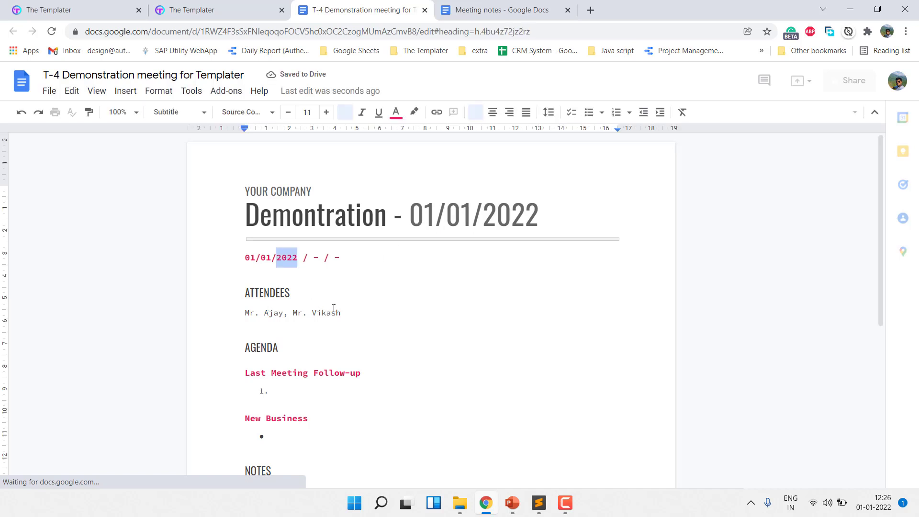
scroll(335, 309, down, 3)
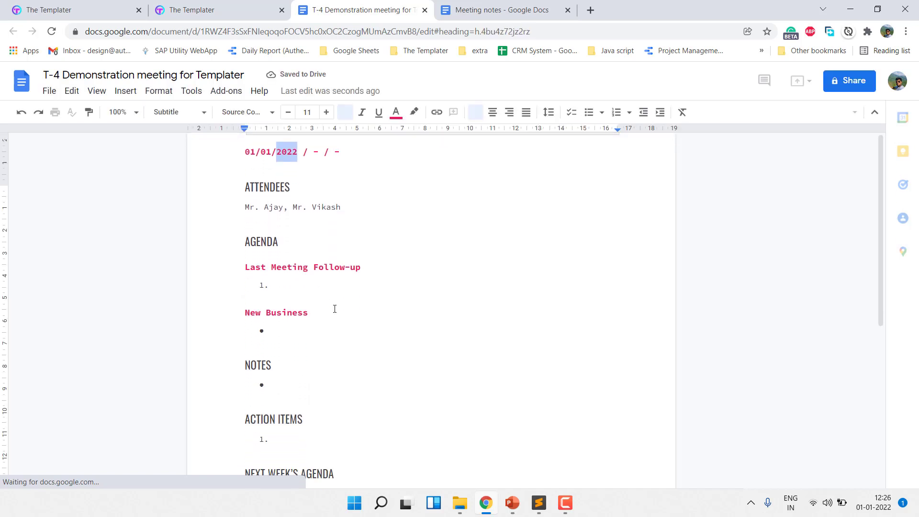
scroll(335, 309, down, 2)
scroll(335, 309, up, 5)
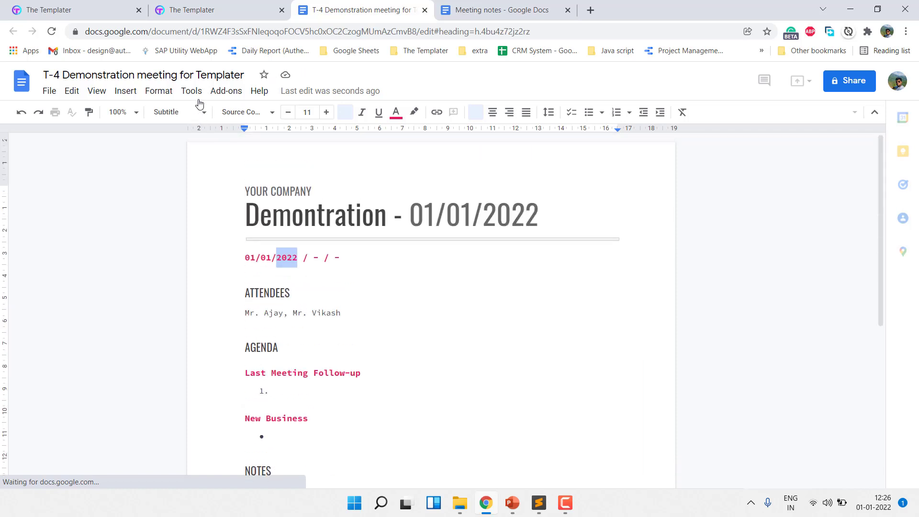
Return to The Templater and open the generated PDF file
click(222, 4)
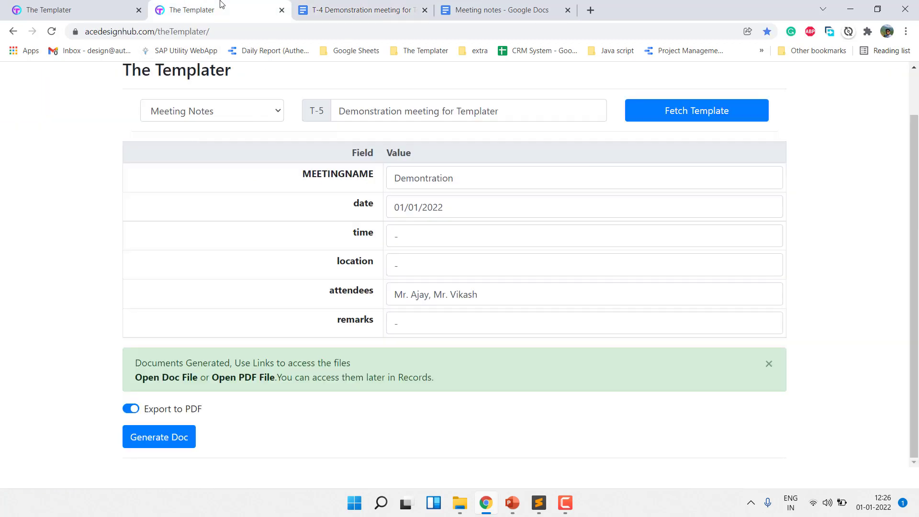
click(245, 378)
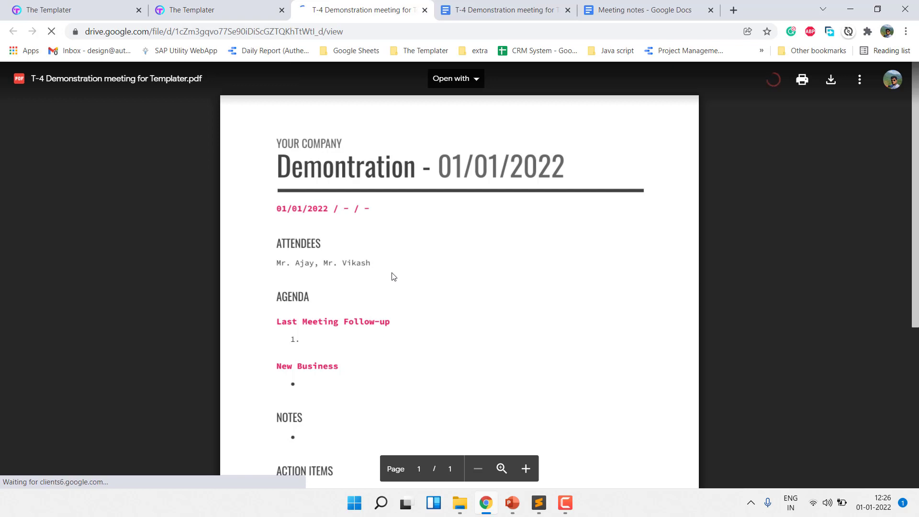
Check the remaining sections of the generated PDF through Next Week's Agenda
scroll(392, 269, down, 2)
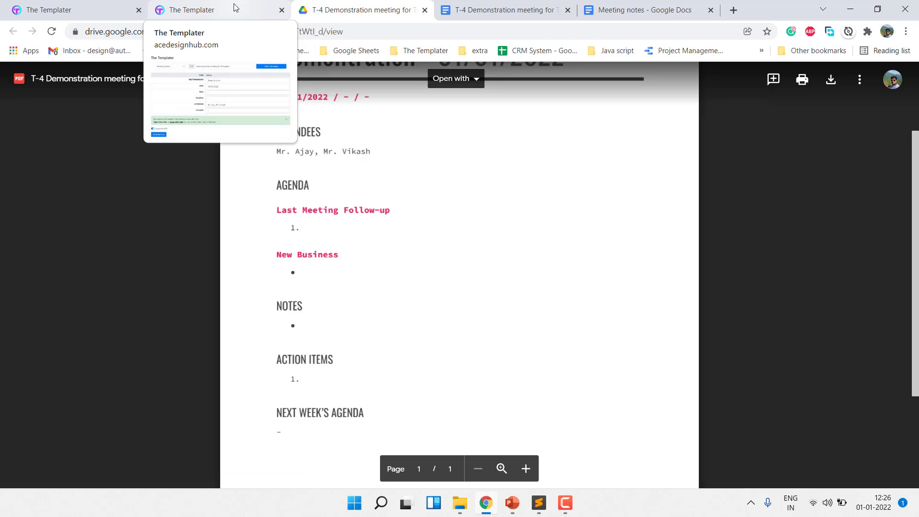
Switch back to The Templater, search the saved records for "t-4", and return to the home page
click(234, 8)
scroll(548, 136, up, 1)
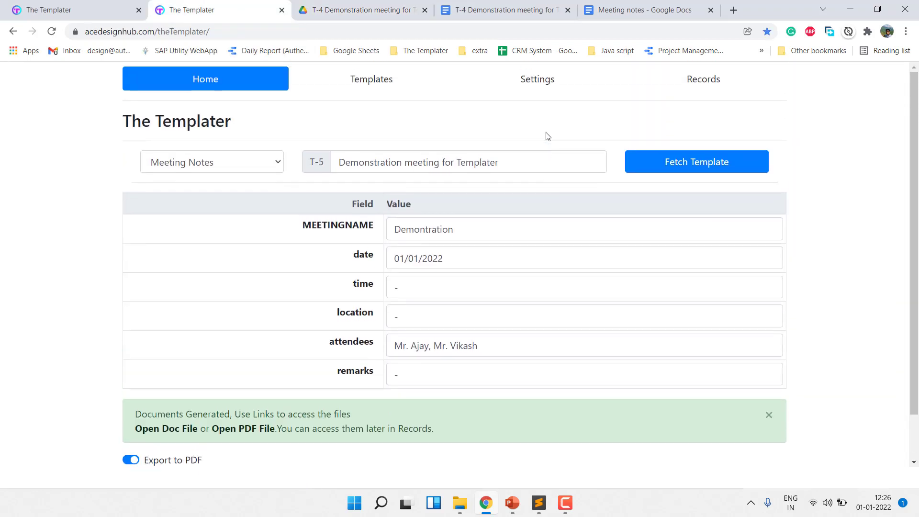
click(720, 88)
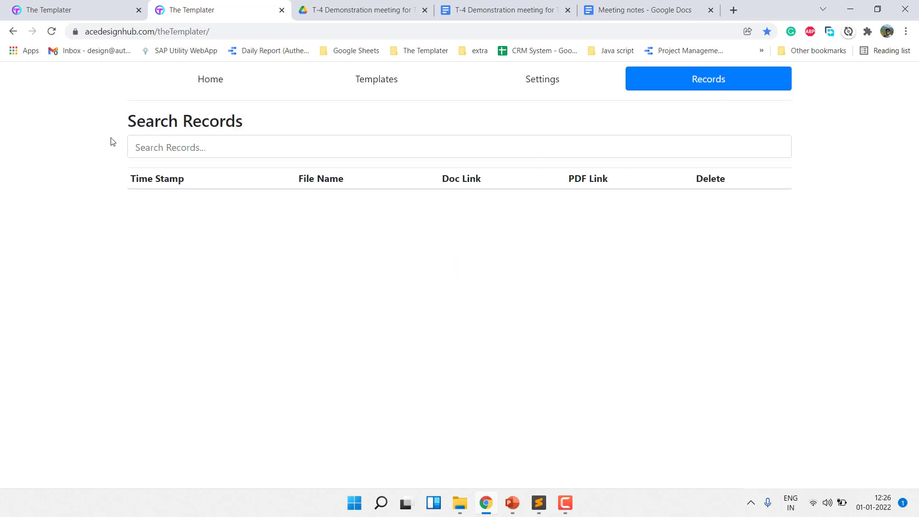
click(145, 143)
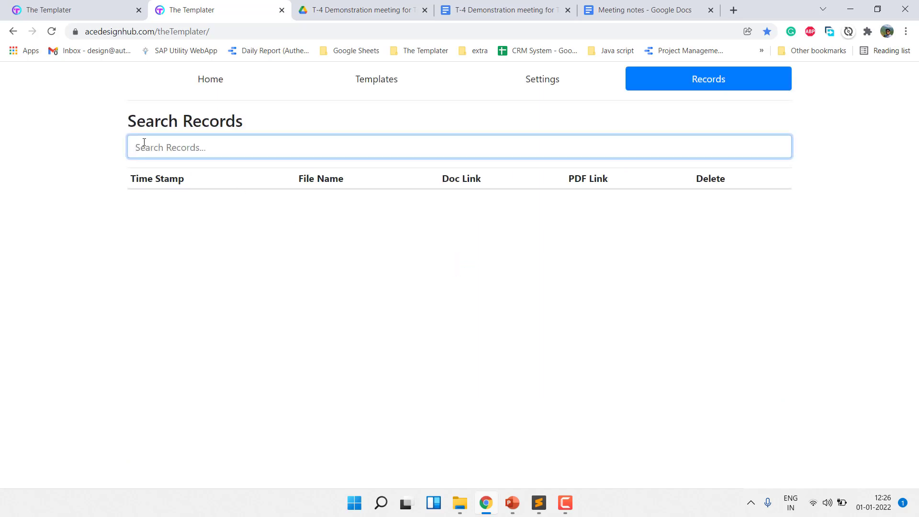
text(t-4)
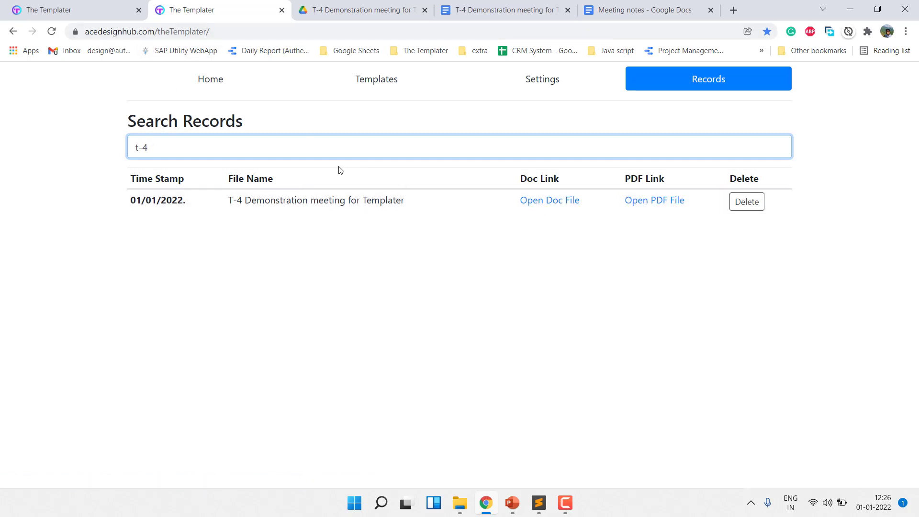
click(211, 84)
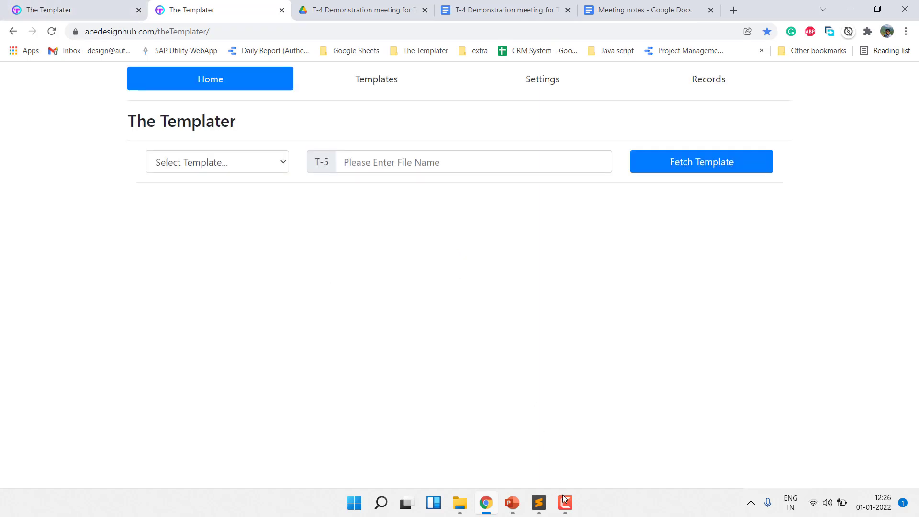
mouse_move(566, 503)
click(566, 504)
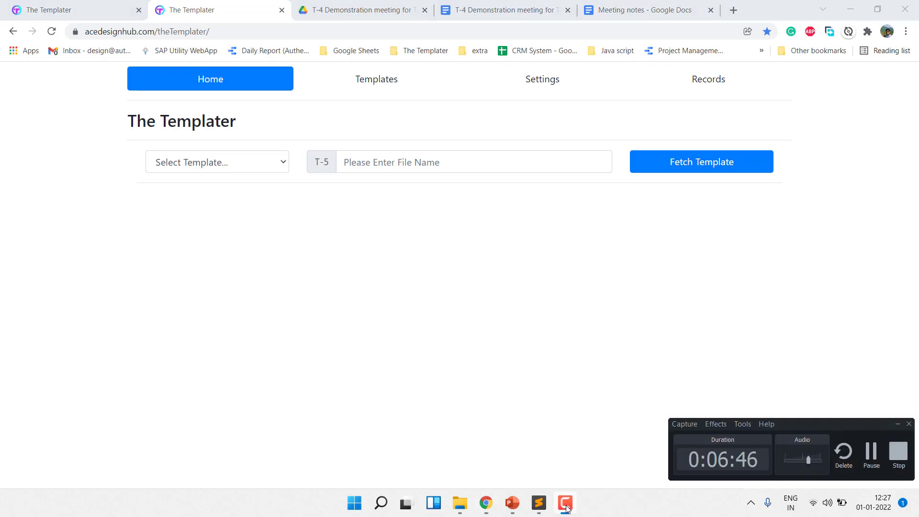